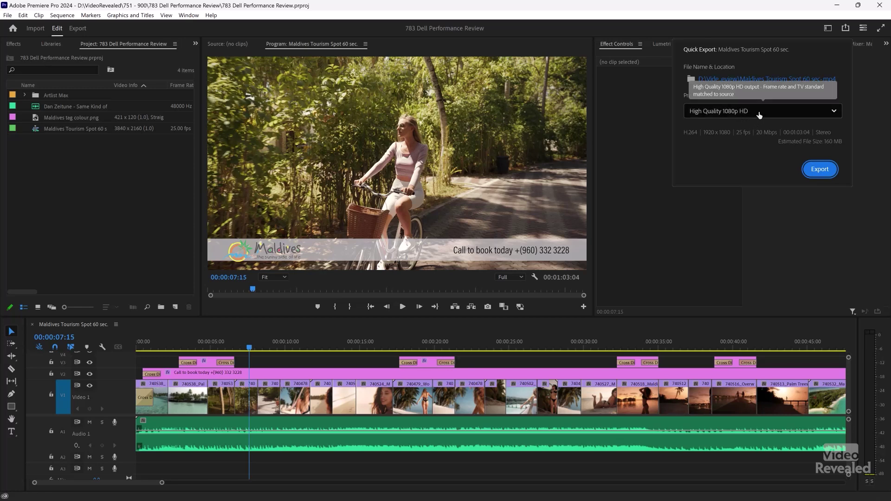
Step: Save the quick export into a new folder named 7770 Exports on the Demo (D:) drive and export it with High Quality 1080p HD
click(766, 79)
click(193, 213)
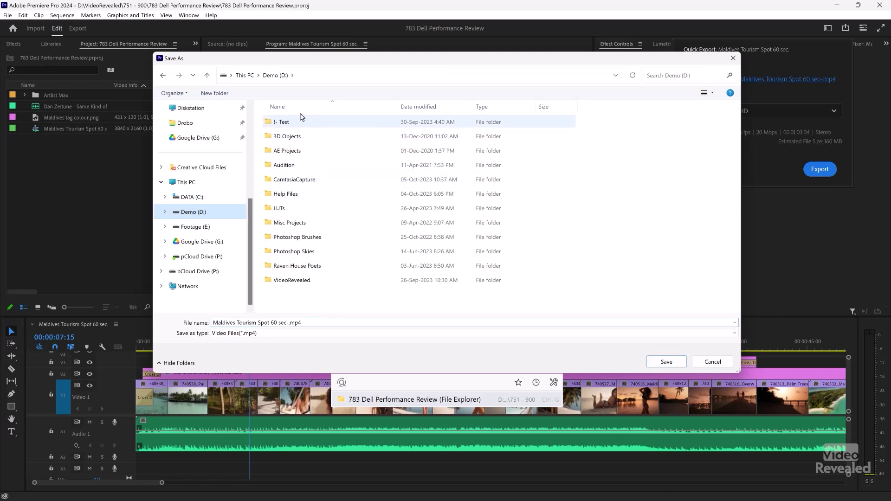
click(215, 93)
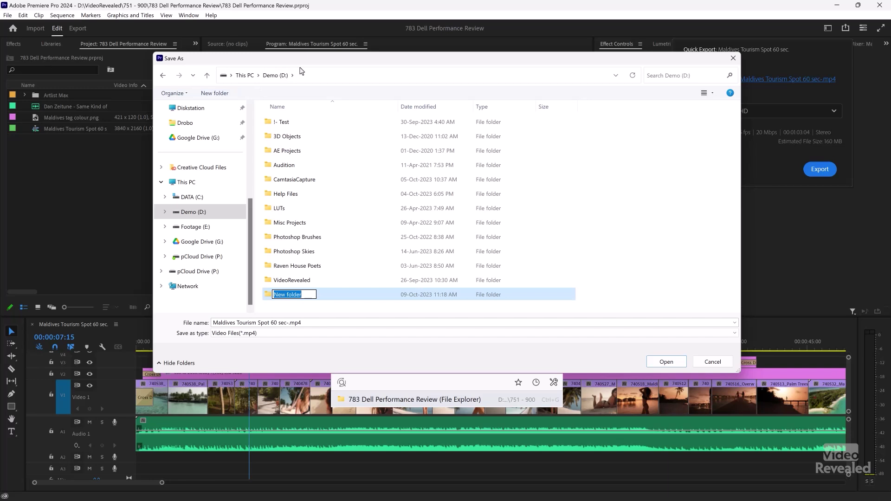
text(7770 Exports)
key(Return)
key(Return)
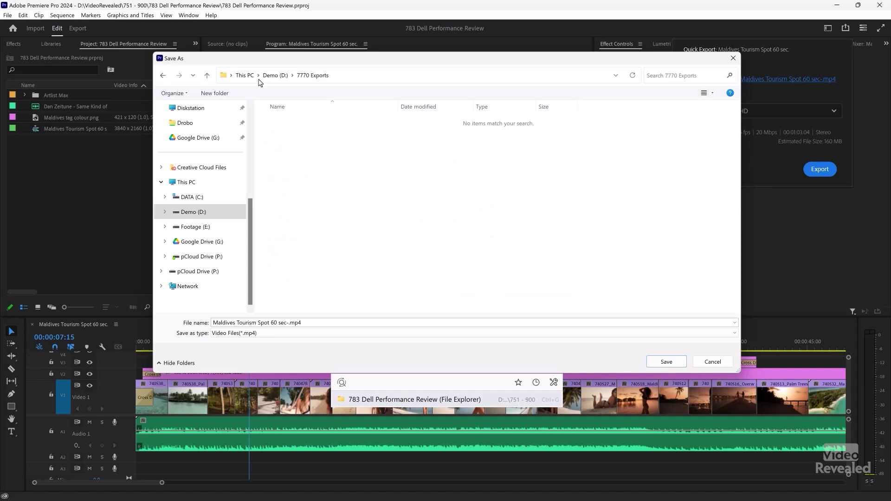
click(666, 361)
click(820, 169)
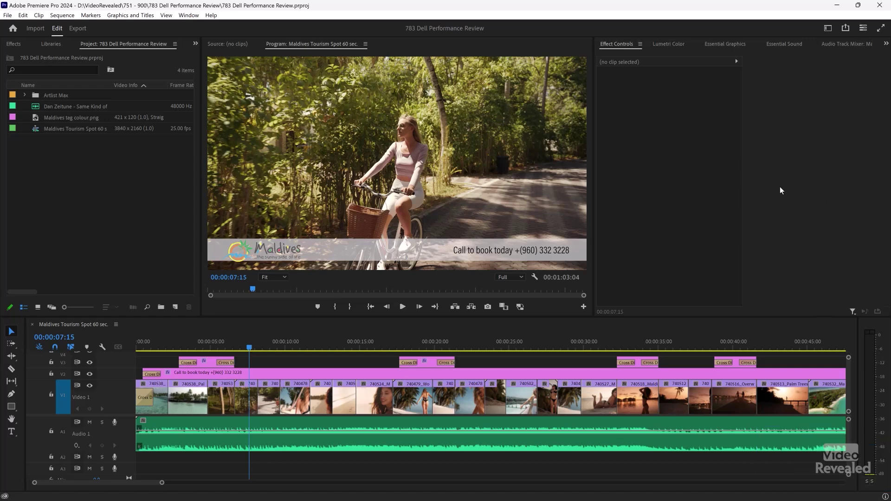
Step: Open the full export settings for the sequence and match the basic video settings to the source
click(75, 30)
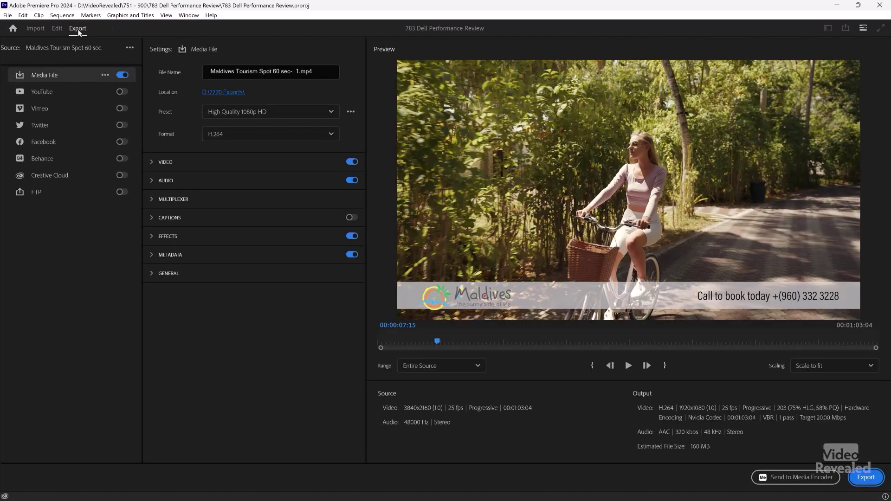
click(258, 161)
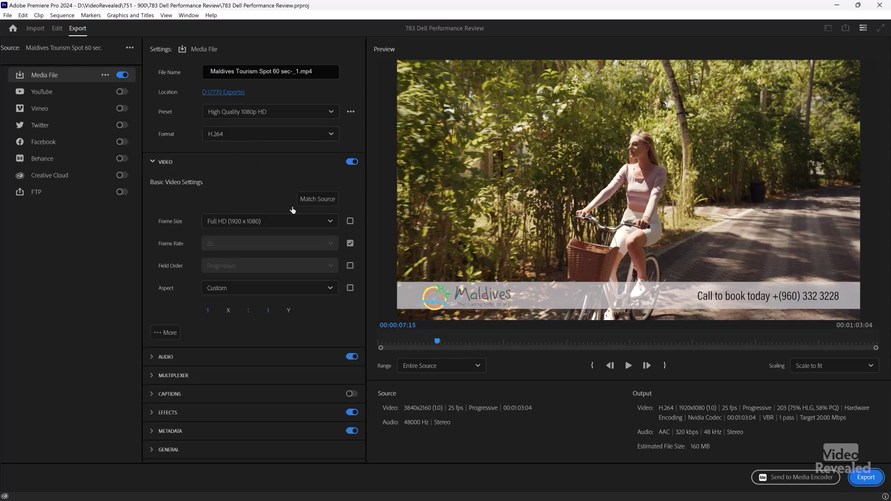
click(318, 199)
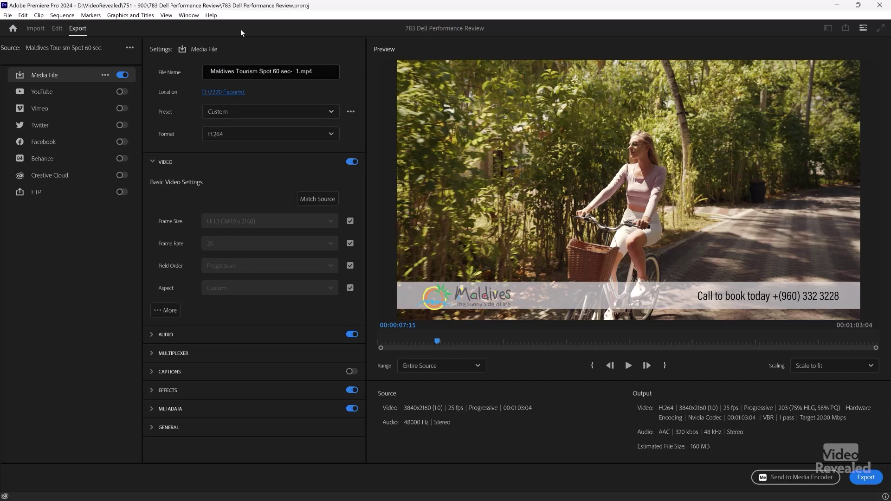
Step: Name the output file Maldives Tourism Spot 60 sec-_4k.mp4 and export it
click(287, 70)
text(1)
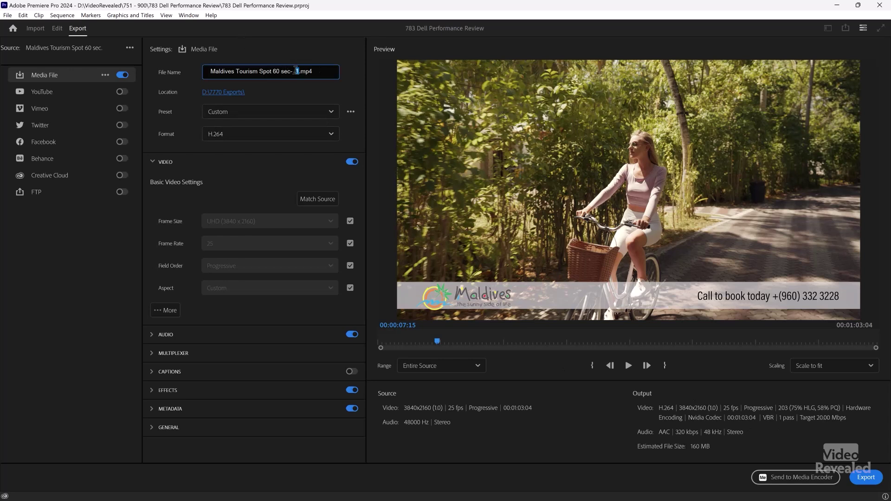
text(4k)
click(866, 478)
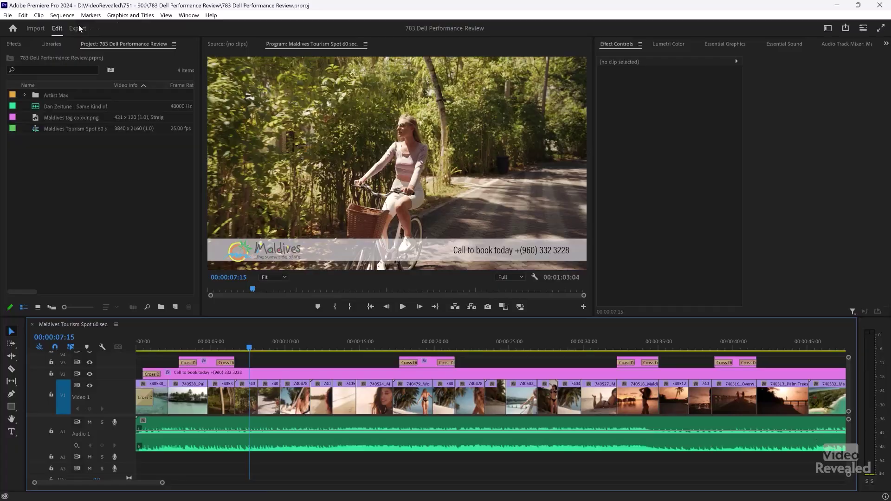
Step: Set up another export of the Maldives Tourism Spot sequence with the QuickTime format
click(78, 28)
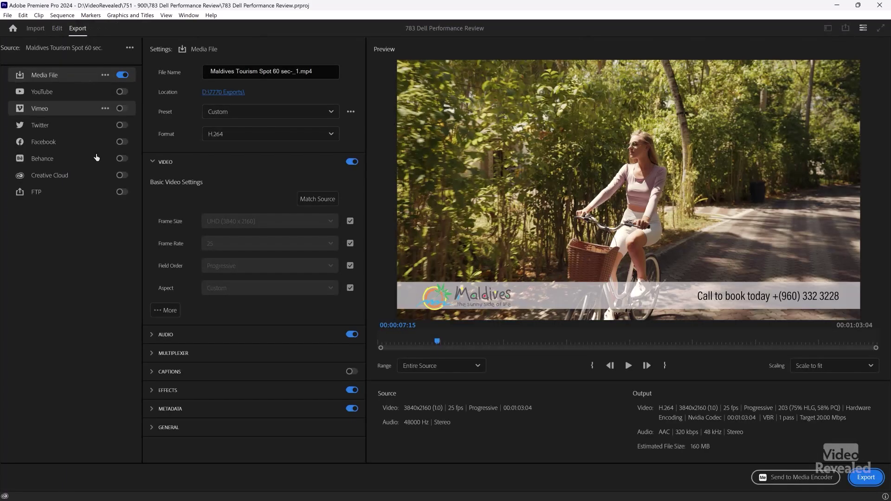
click(288, 135)
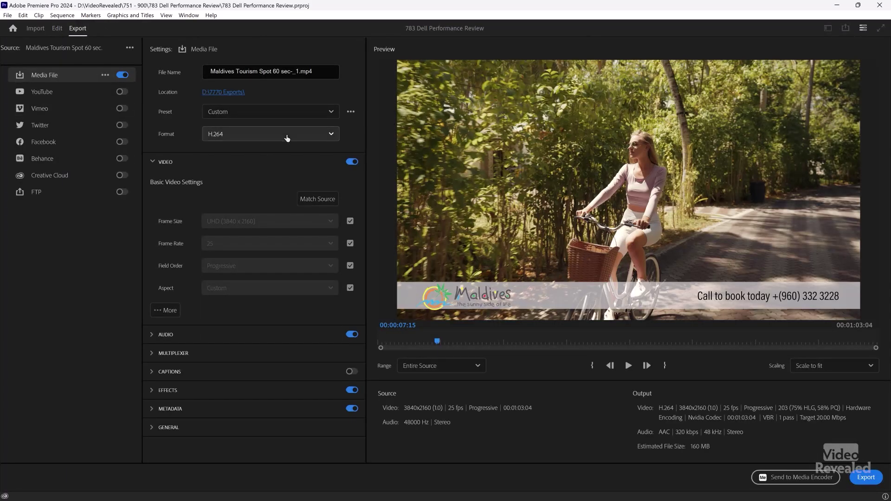
scroll(258, 284, down, 4)
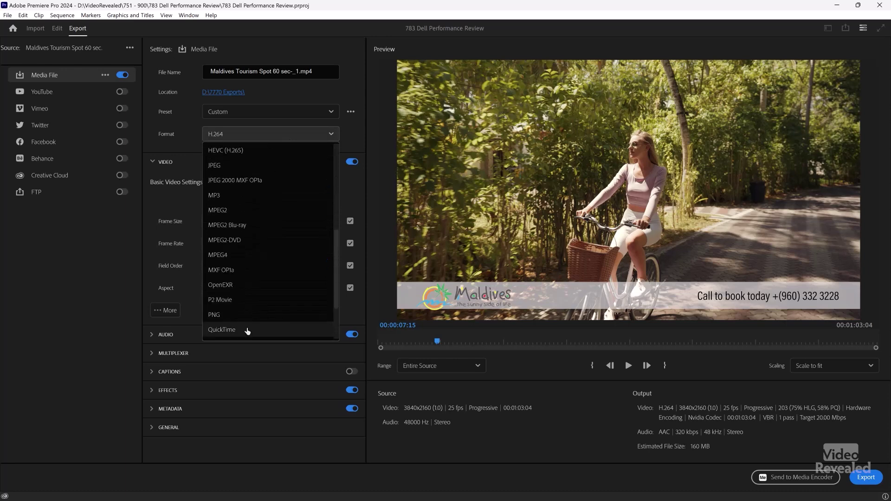
click(251, 330)
click(304, 116)
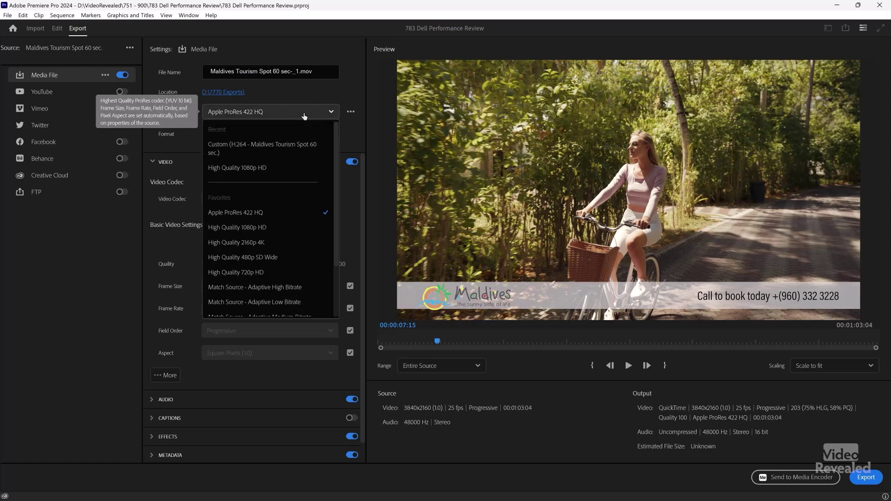
scroll(281, 223, down, 3)
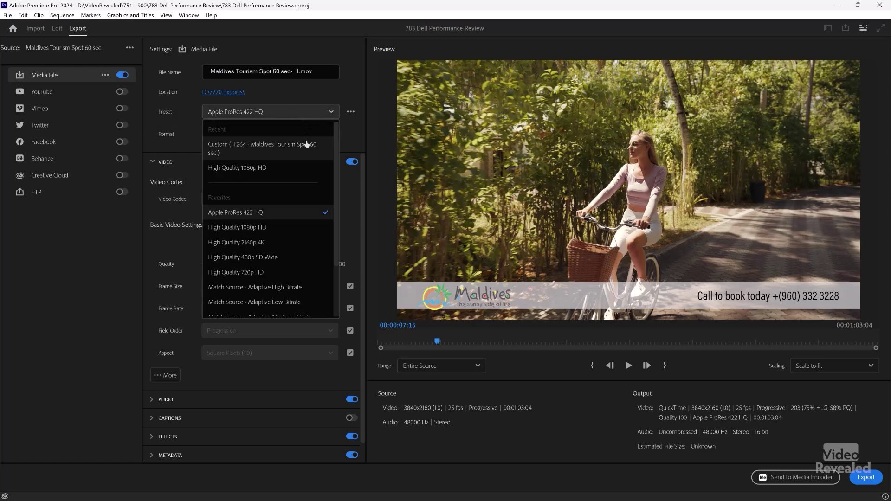
scroll(281, 229, up, 3)
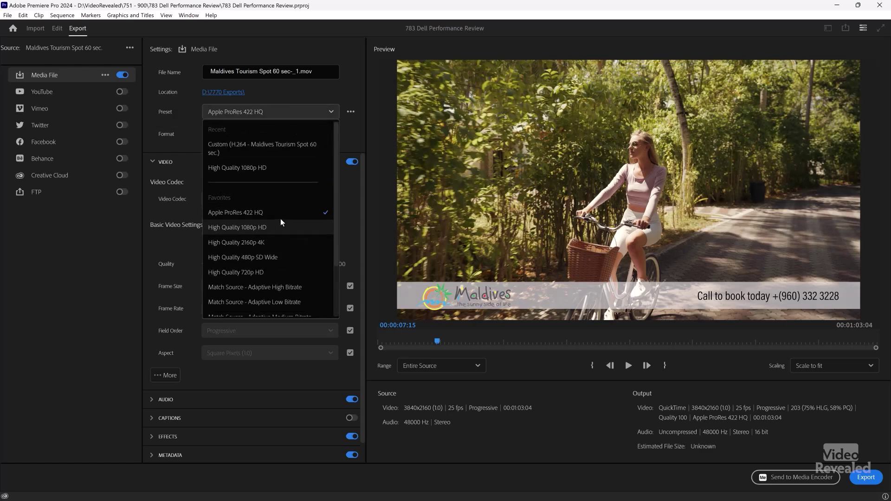
scroll(282, 219, down, 1)
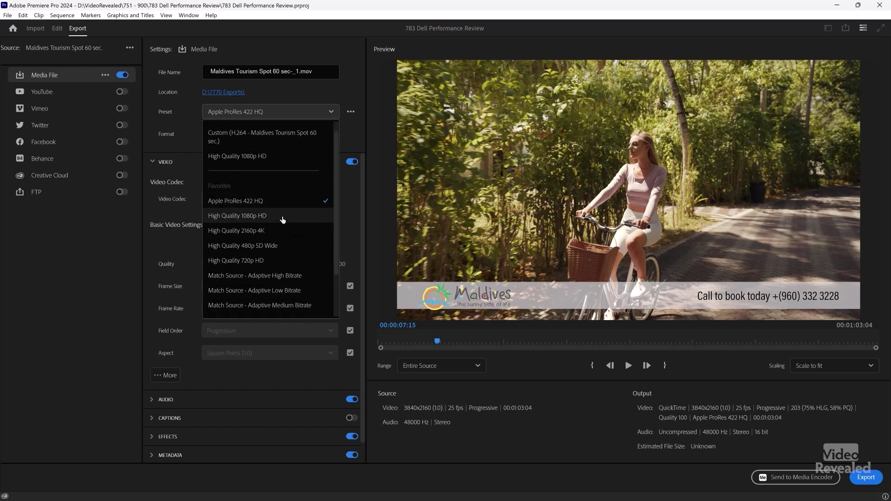
click(106, 273)
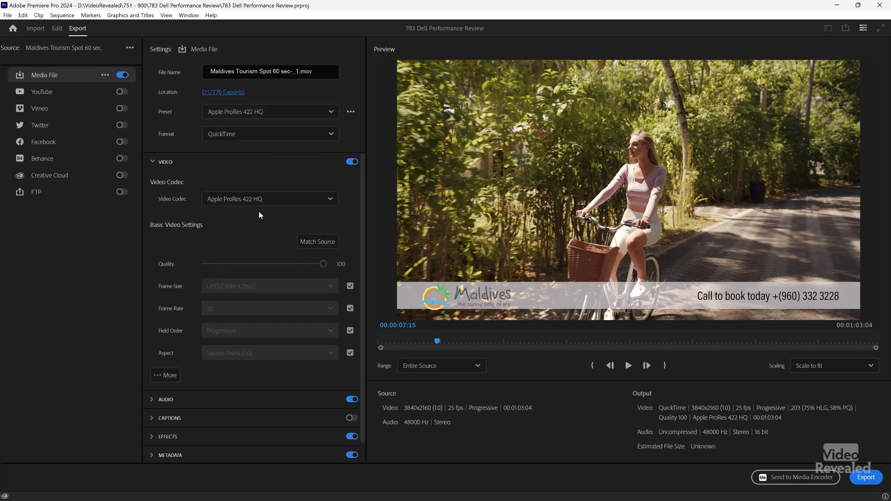
Step: Set the video codec of the QuickTime export to Apple ProRes 4444
click(275, 201)
scroll(286, 248, down, 1)
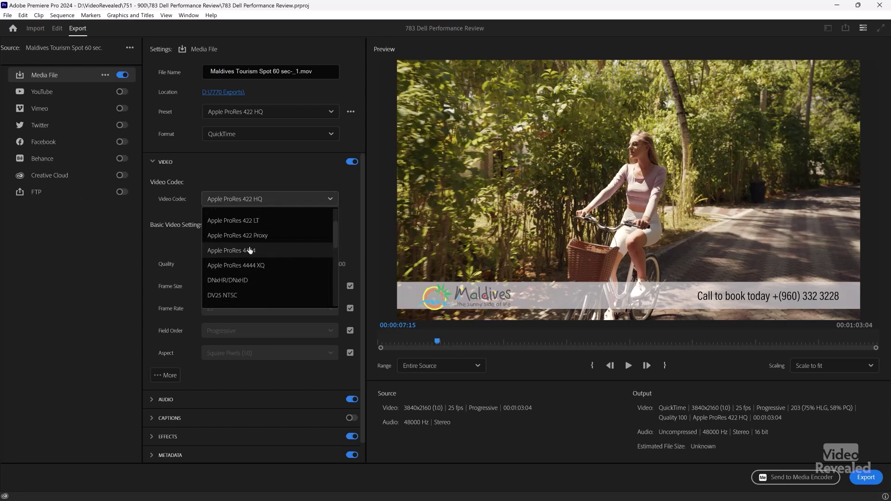
click(236, 252)
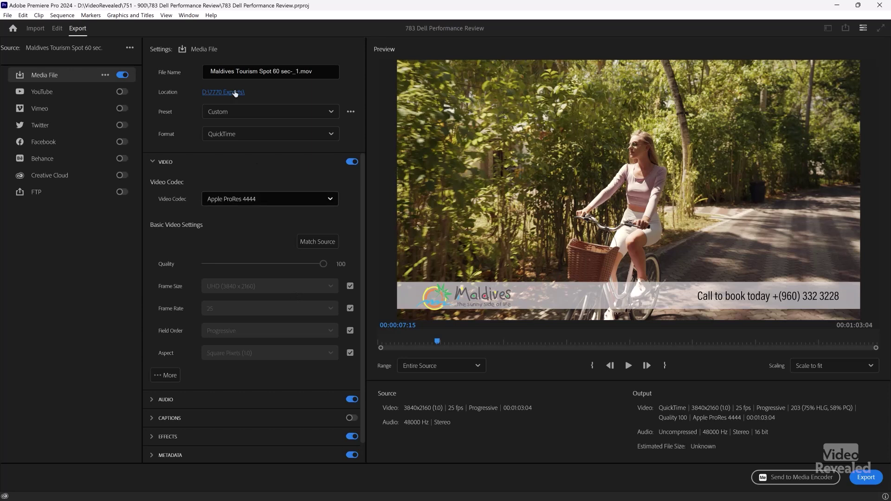
Step: Name the output file Maldives Tourism Spot 60 sec-_QT.mov and export it
click(299, 71)
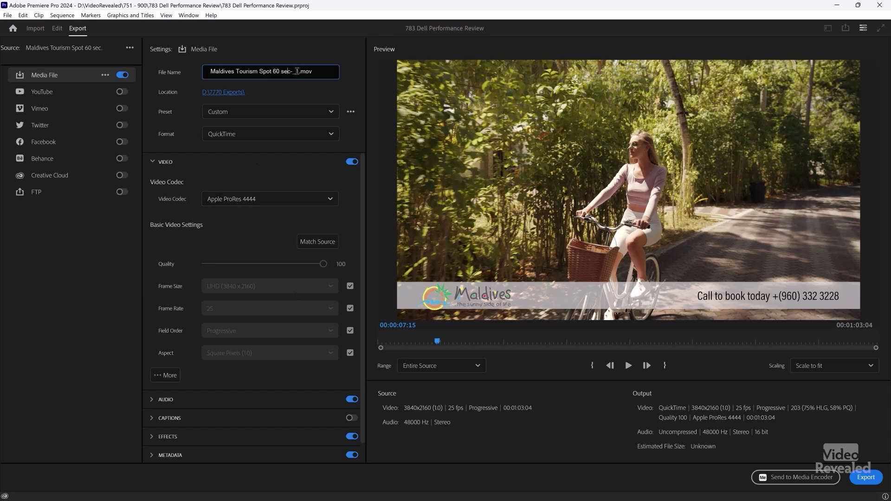
key(Delete)
text(QT)
click(867, 478)
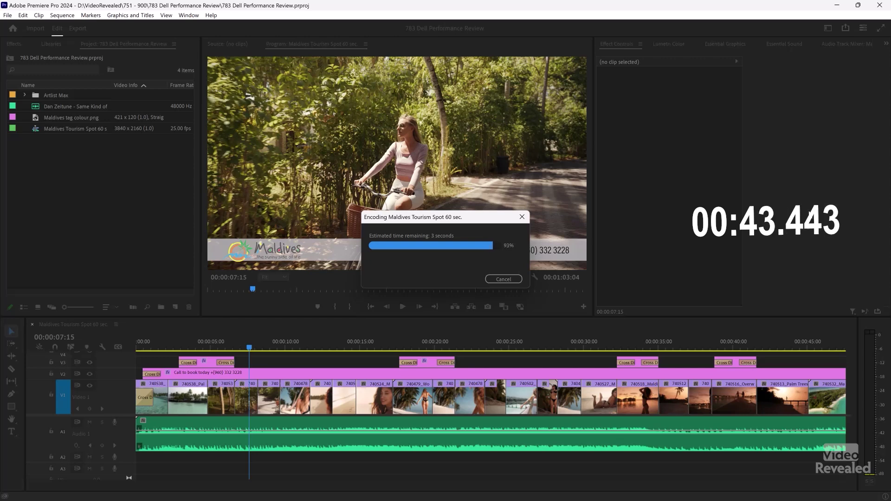
Step: Switch to File Explorer, open the 7770 Exports folder on Demo (D:) and check the size of each exported file
key(super+e)
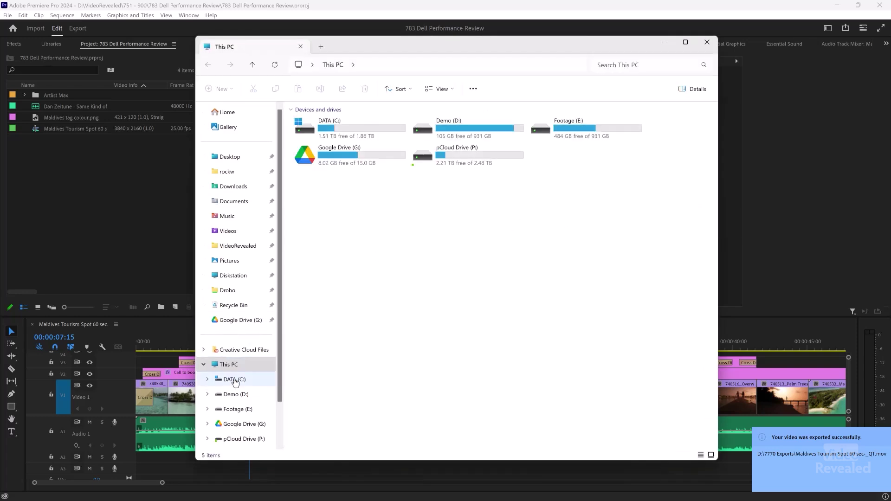
click(235, 380)
click(235, 394)
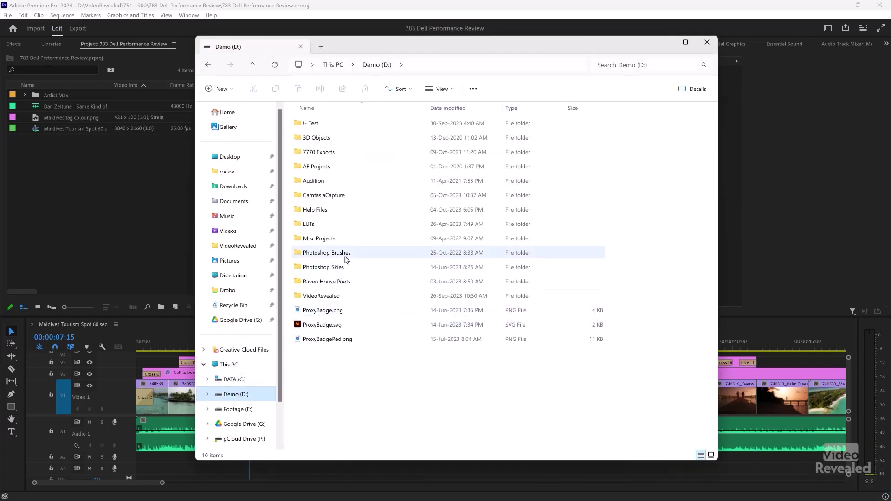
double_click(351, 154)
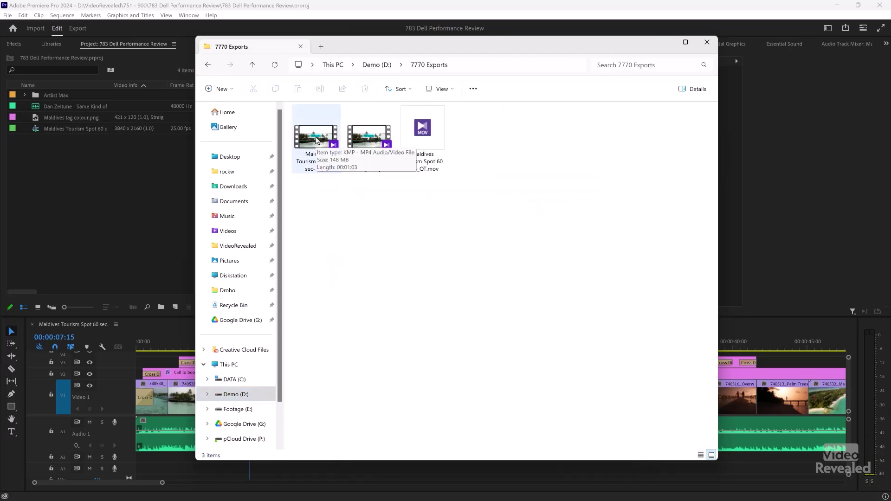
click(316, 139)
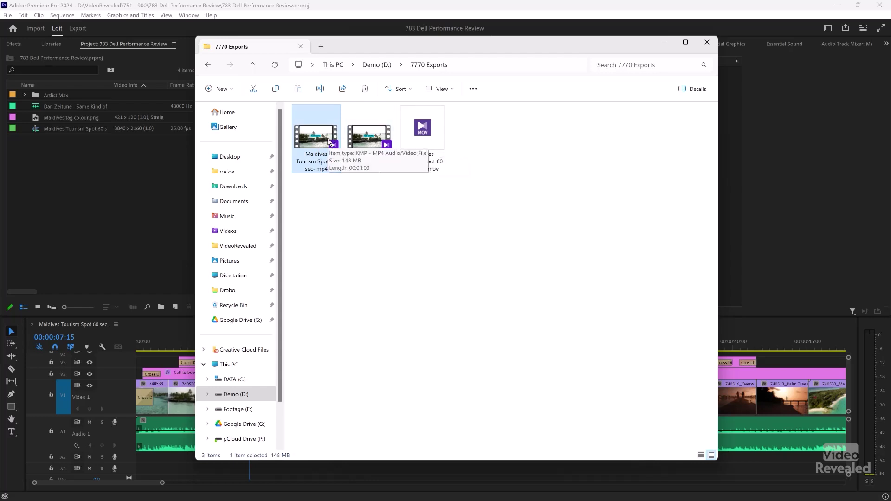
click(376, 145)
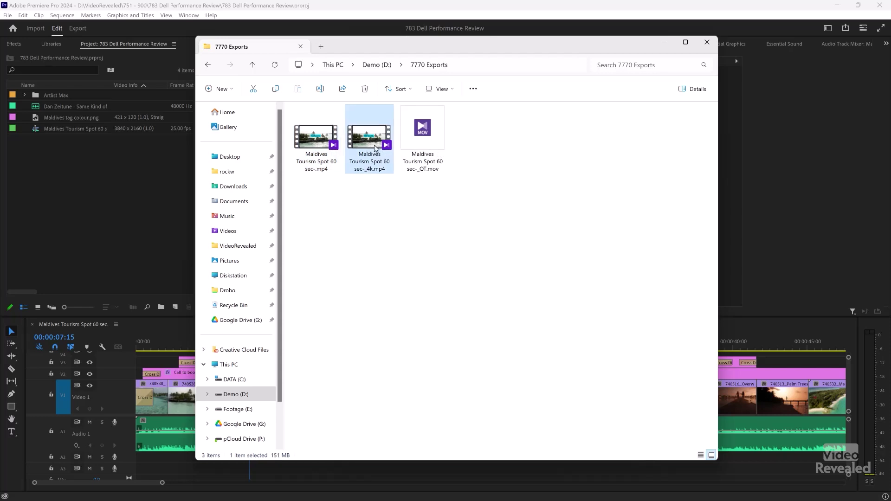
click(423, 135)
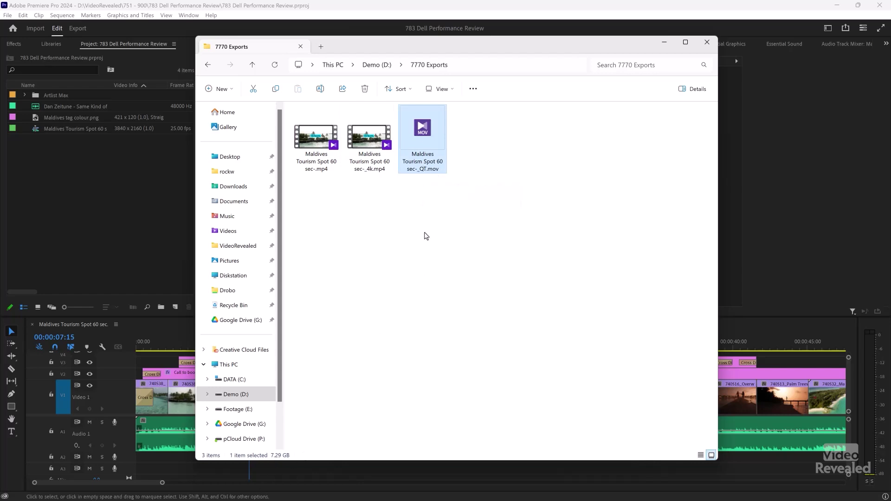
Step: Play the exported QT.mov file, skip ahead to around its middle and close the preview
key(Return)
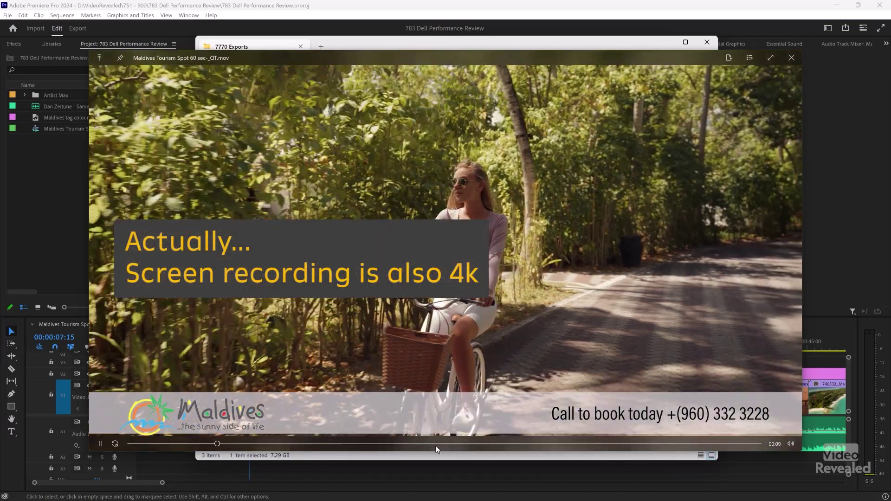
click(438, 445)
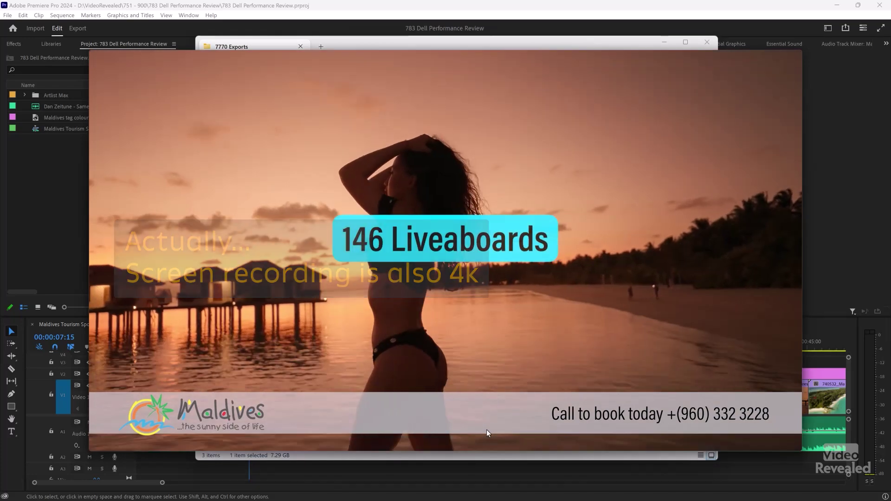
key(Escape)
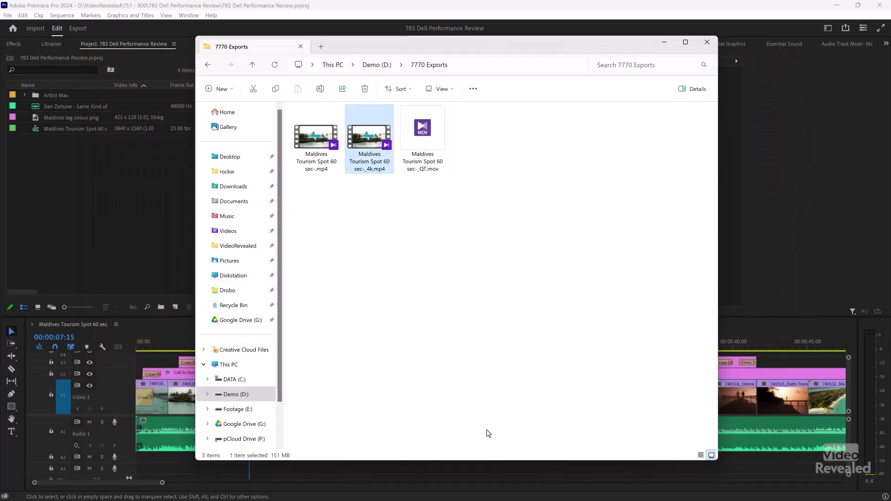
Step: Play the exported 4k.mp4 file and skip ahead to a later part of the video
key(Return)
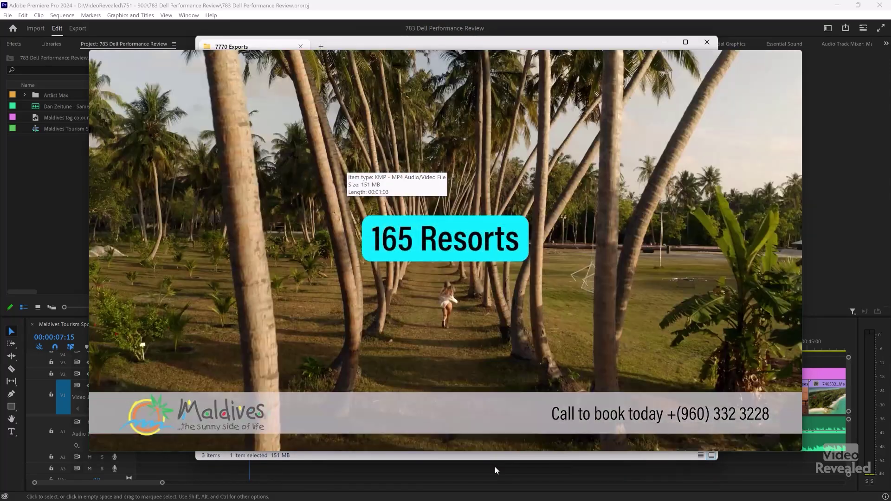
mouse_move(504, 439)
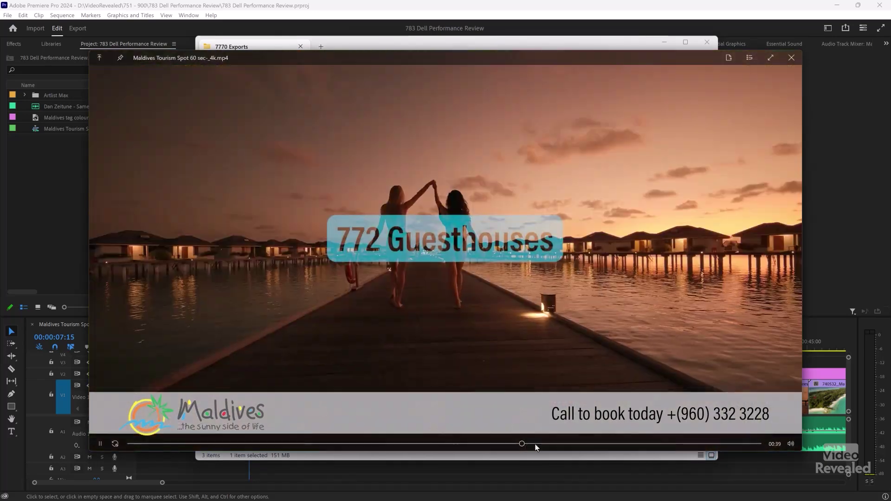
drag(535, 447, 570, 450)
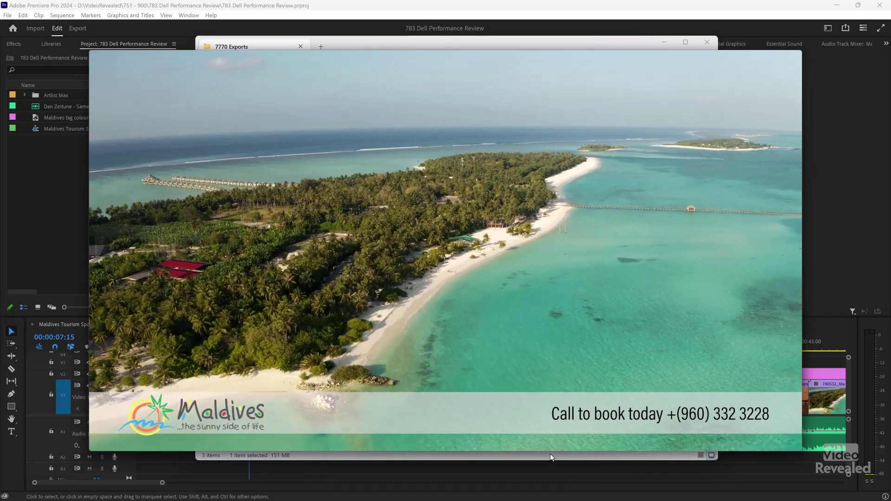
click(550, 453)
drag(560, 347, 137, 335)
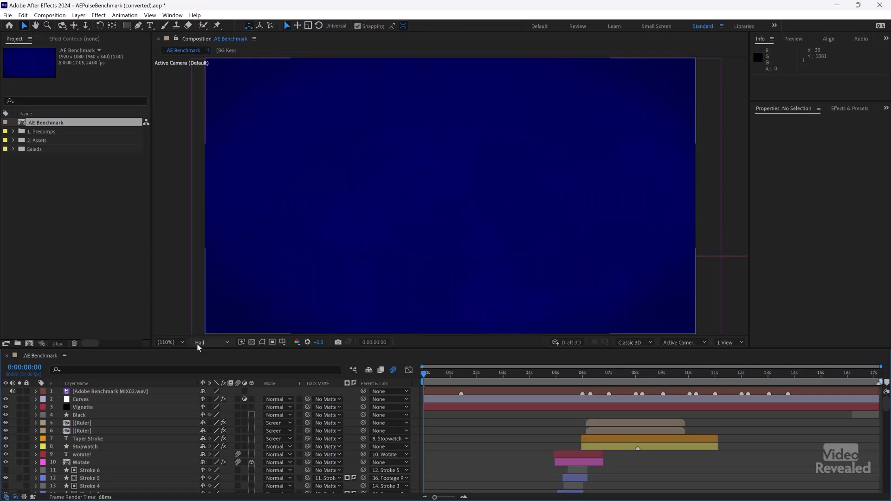
Step: Look at the viewer's preview resolution options and scrub the AE Benchmark composition to 0:00:06:17
click(228, 343)
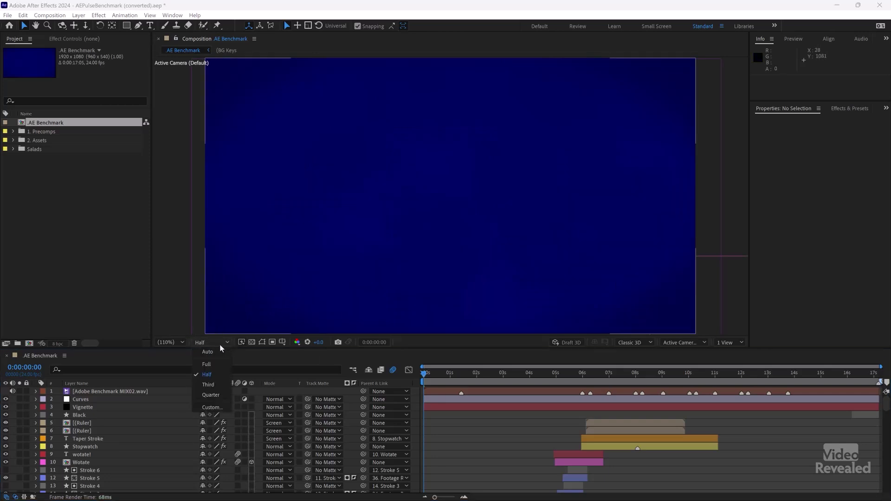
click(219, 342)
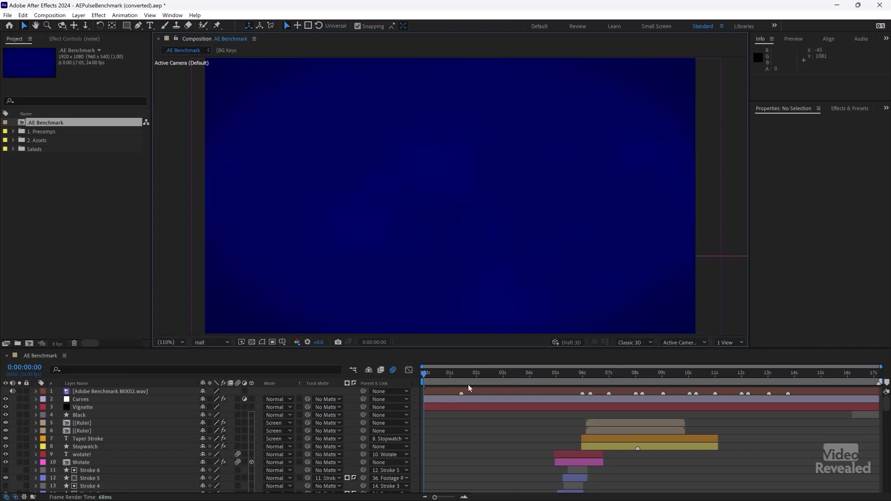
drag(454, 378, 601, 380)
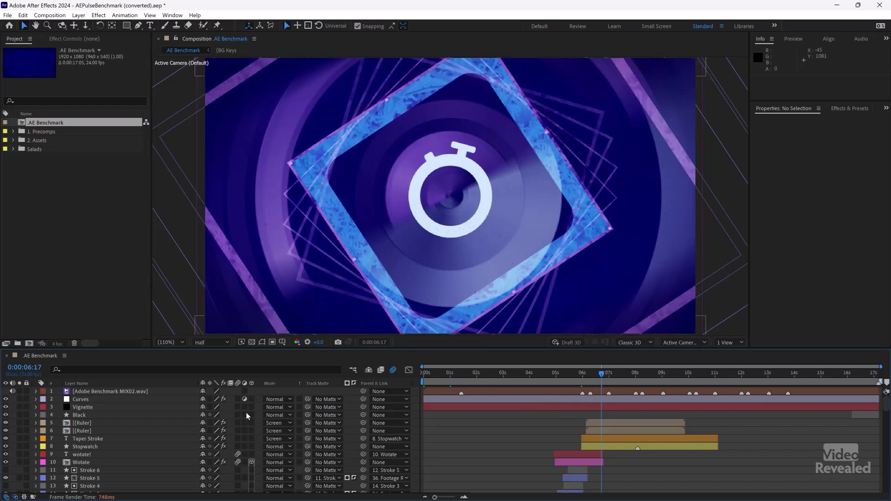
Step: Maximize the AE Benchmark timeline, look through its layer stack, and restore the normal panel layout
key(grave)
scroll(162, 316, down, 5)
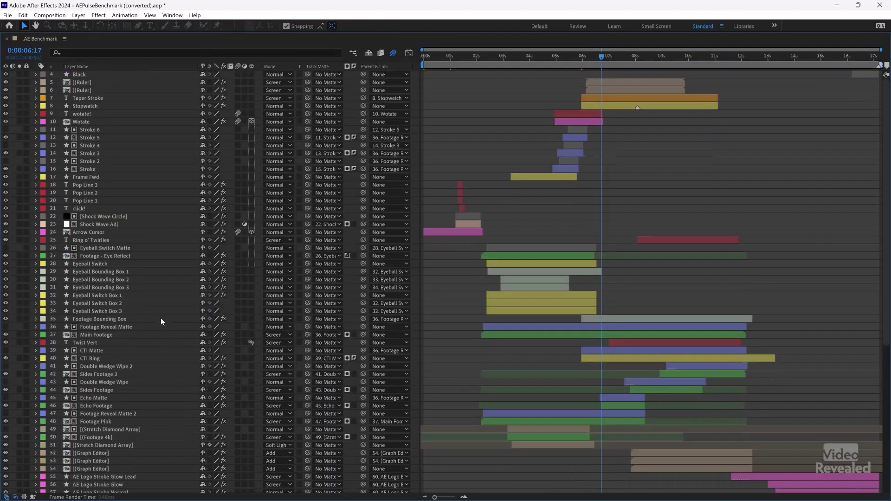
scroll(160, 320, down, 5)
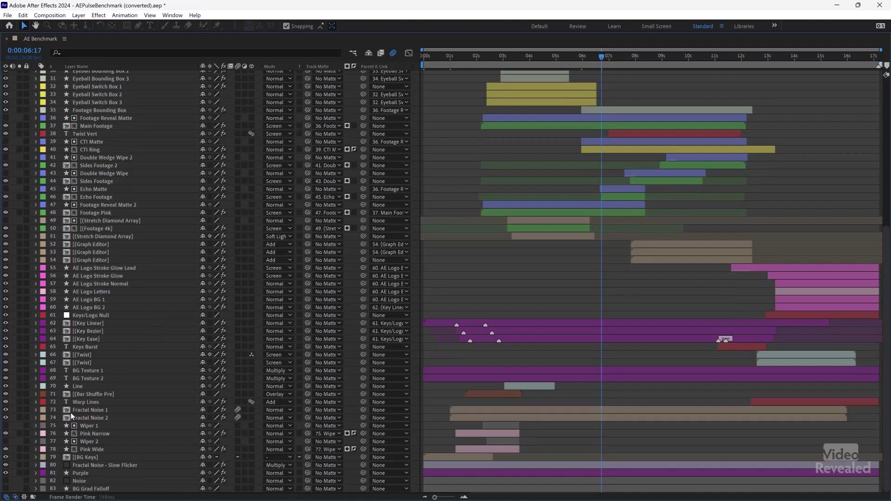
scroll(74, 338, up, 8)
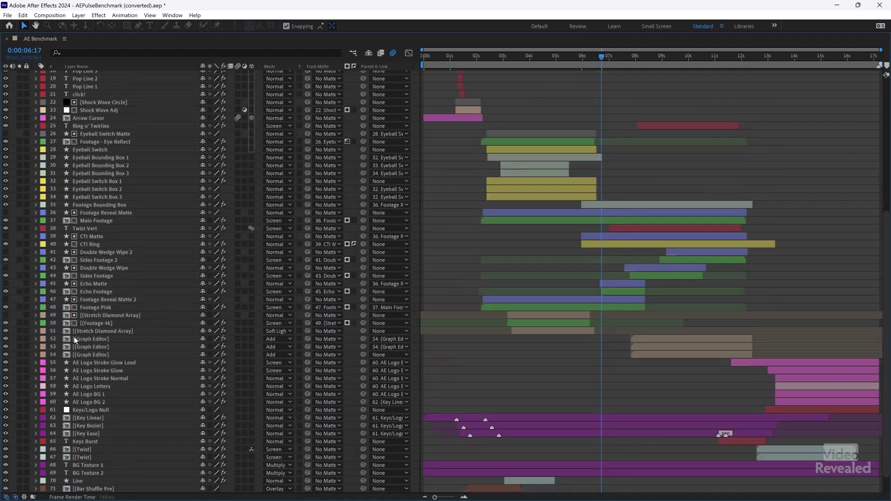
key(grave)
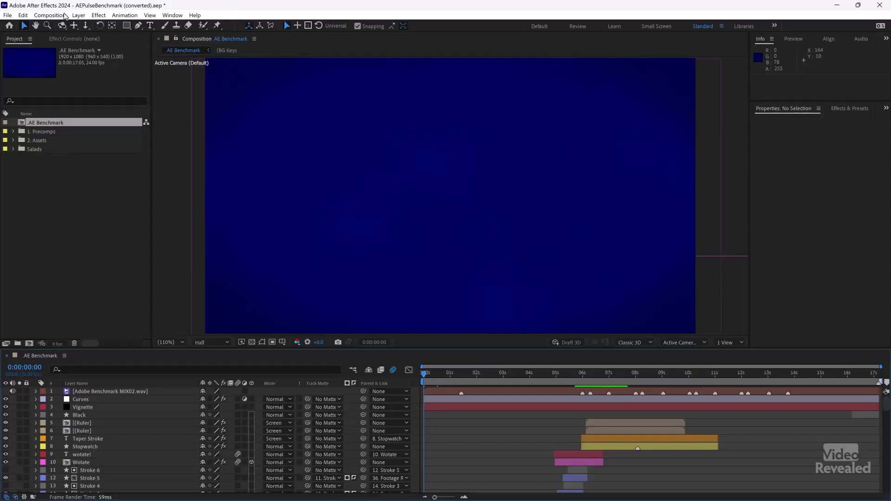
Step: Add the AE Benchmark composition to the render queue and set its output to _AE Benchmark.mp4 in the 7770 Exports folder
click(65, 16)
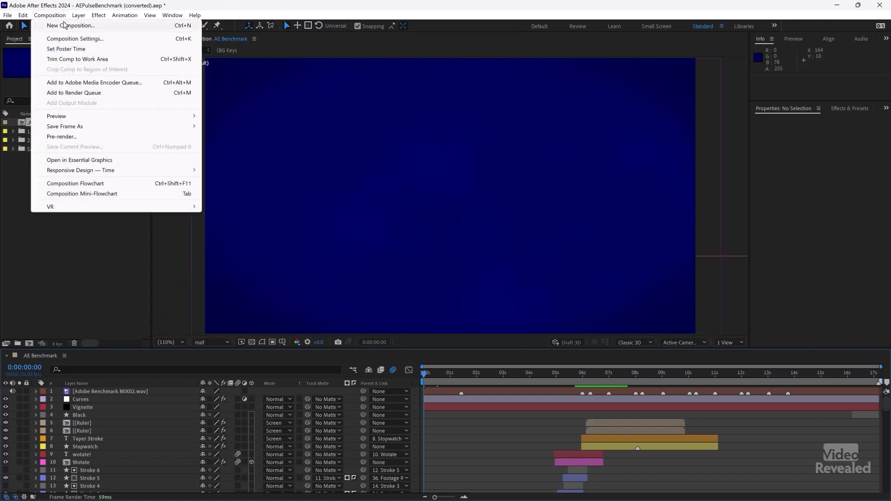
click(74, 93)
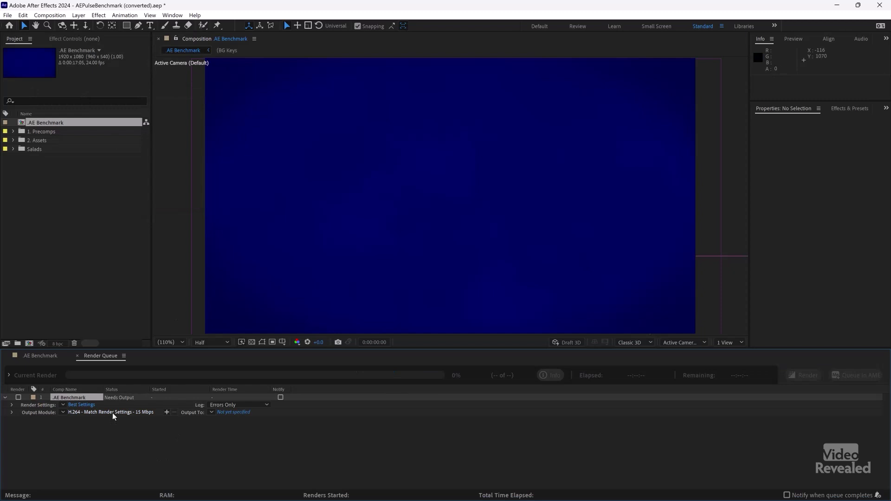
click(235, 413)
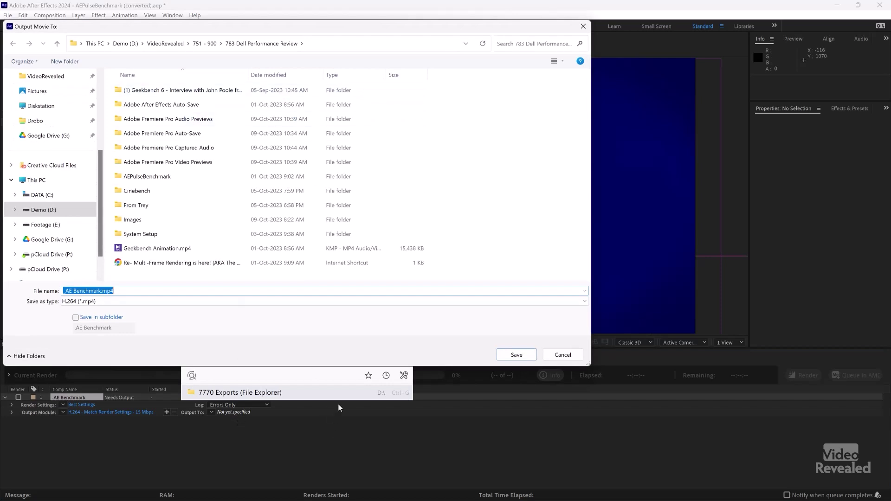
click(387, 375)
click(369, 403)
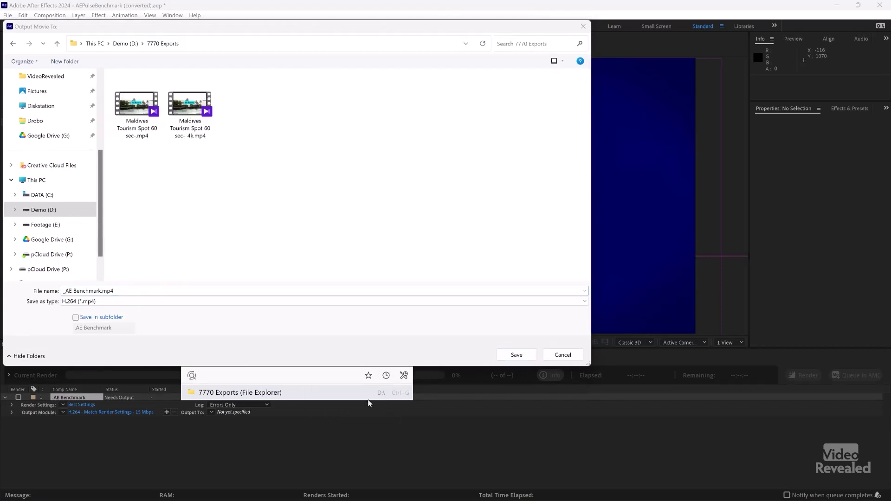
click(525, 356)
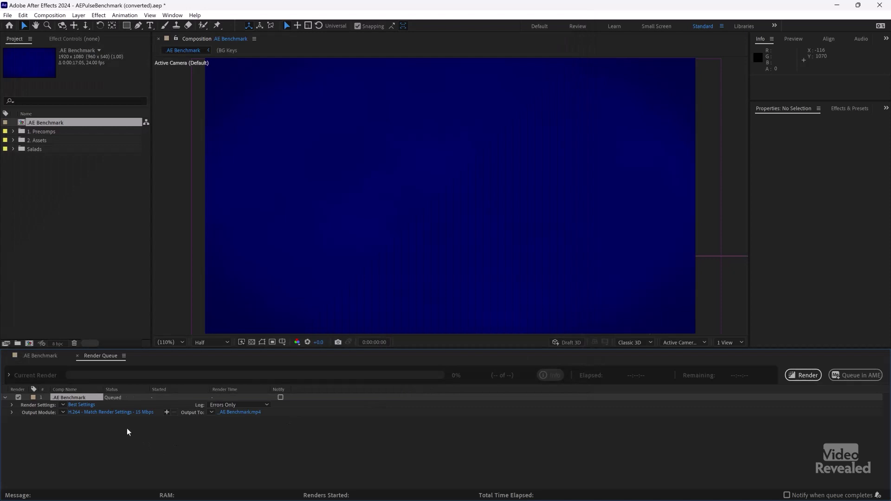
Step: Review and accept the H.264 output module settings for the queued composition, and start the render
click(124, 413)
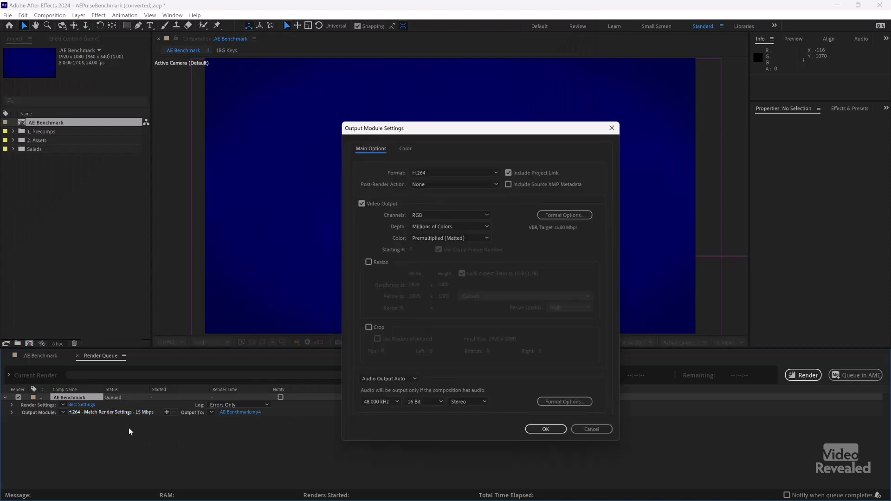
click(553, 432)
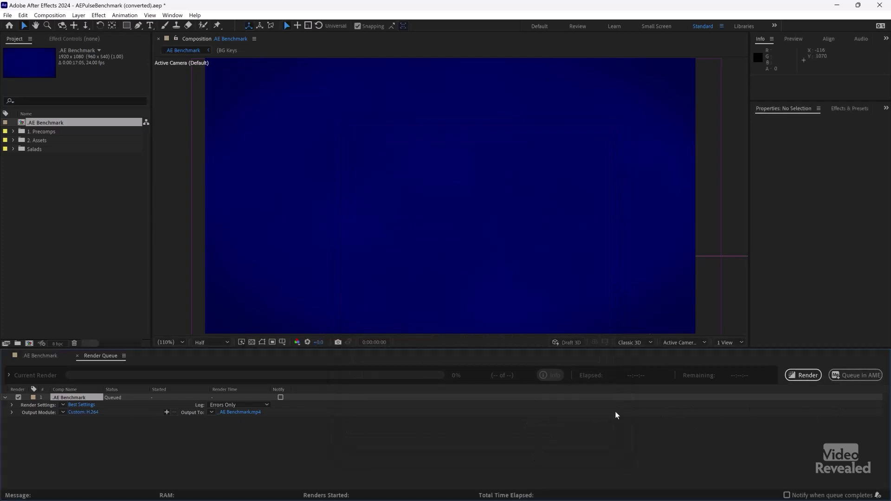
click(812, 378)
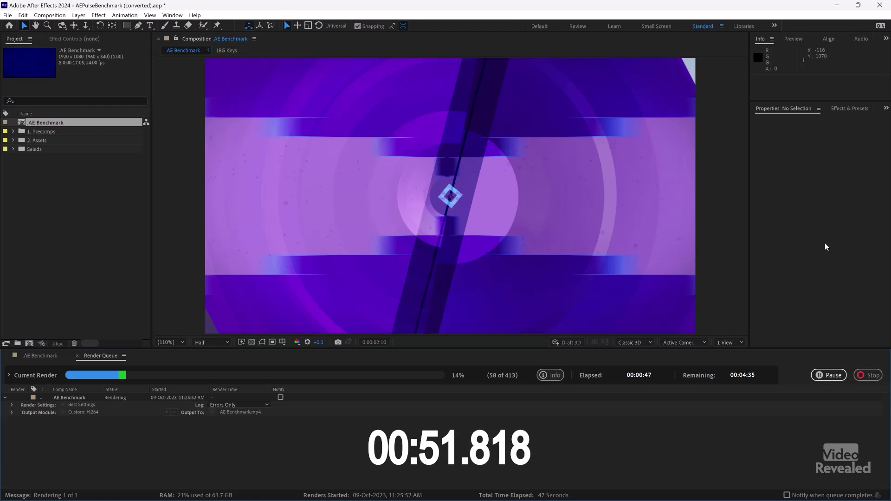
Step: Open Task Manager, view the performance graphs for the CPU, memory and GPUs, and move its window clear of the render progress
key(ctrl+shift+Escape)
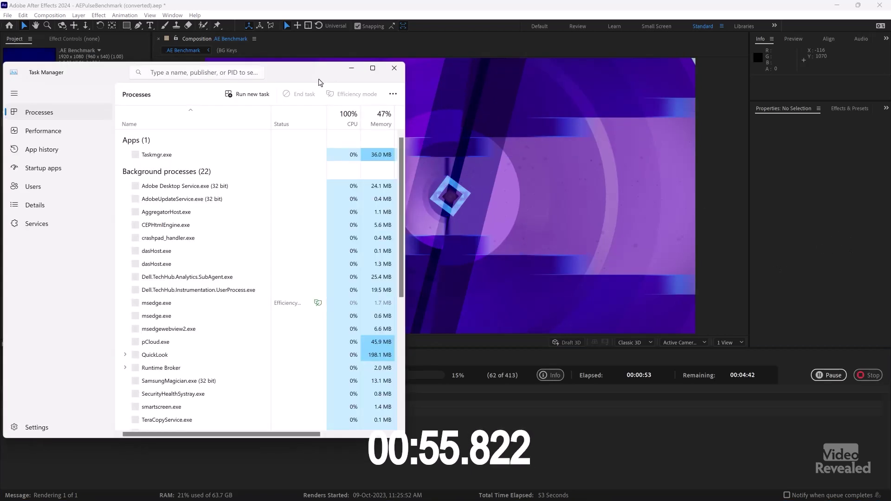
drag(332, 82, 703, 25)
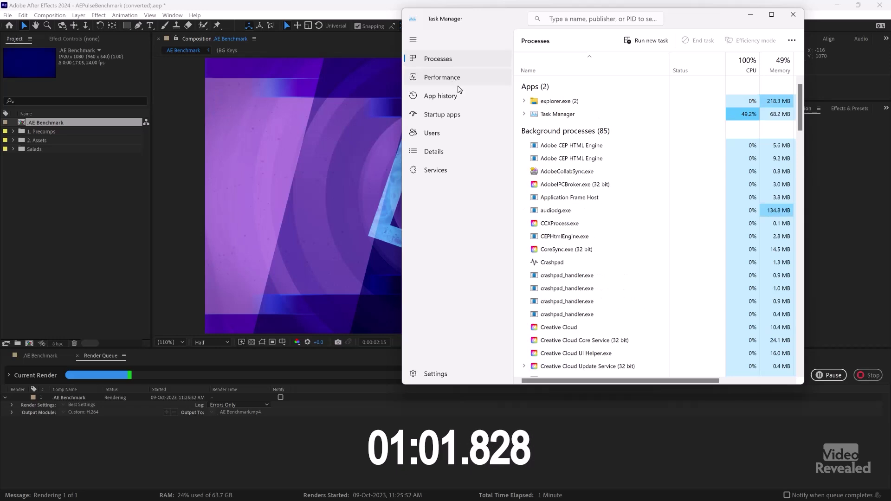
click(449, 79)
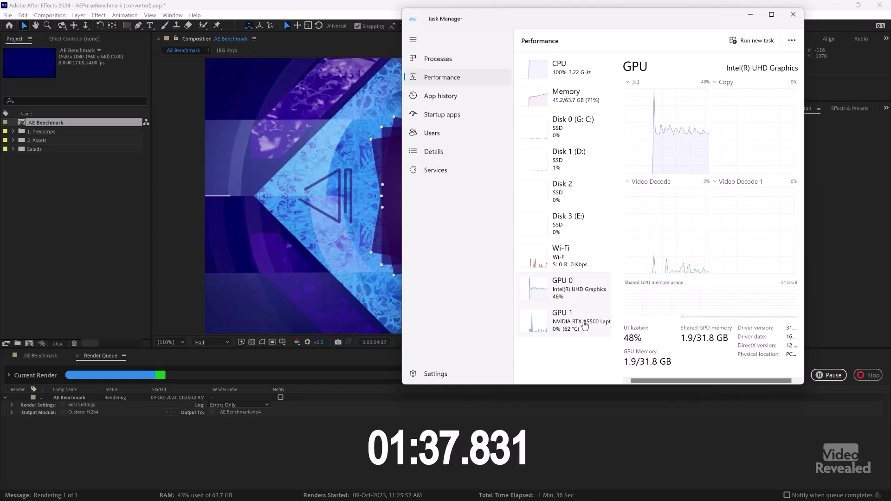
drag(492, 19, 602, 35)
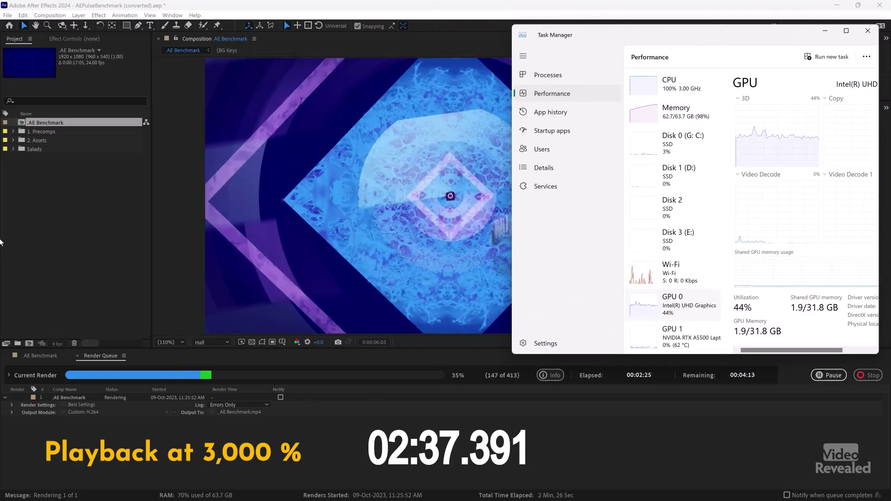